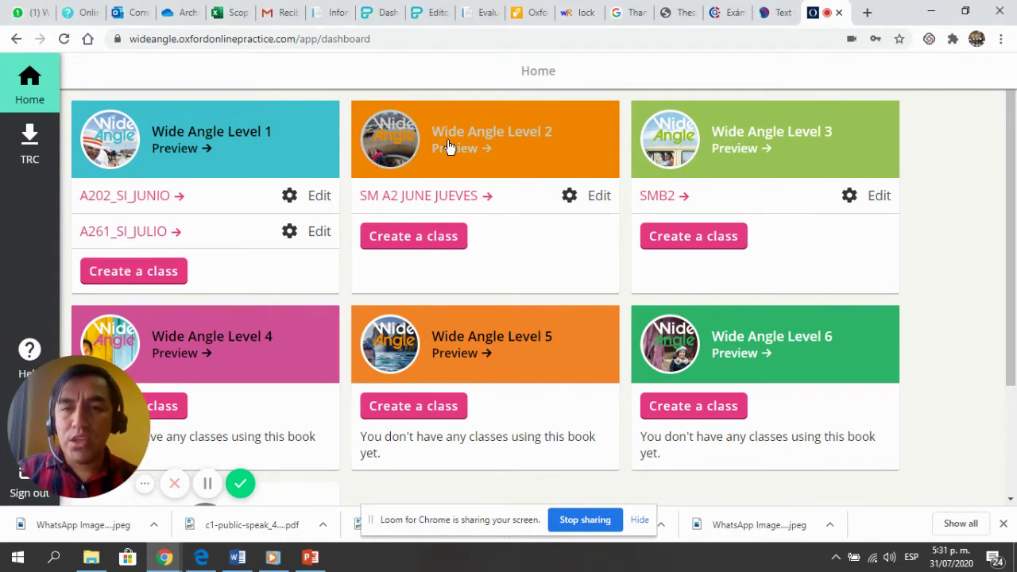
Preview Wide Angle Level 2 and review the activities in Unit 1 Identity, from 1.0 Behind the Photo through 1.7 Review.
left_click(449, 148)
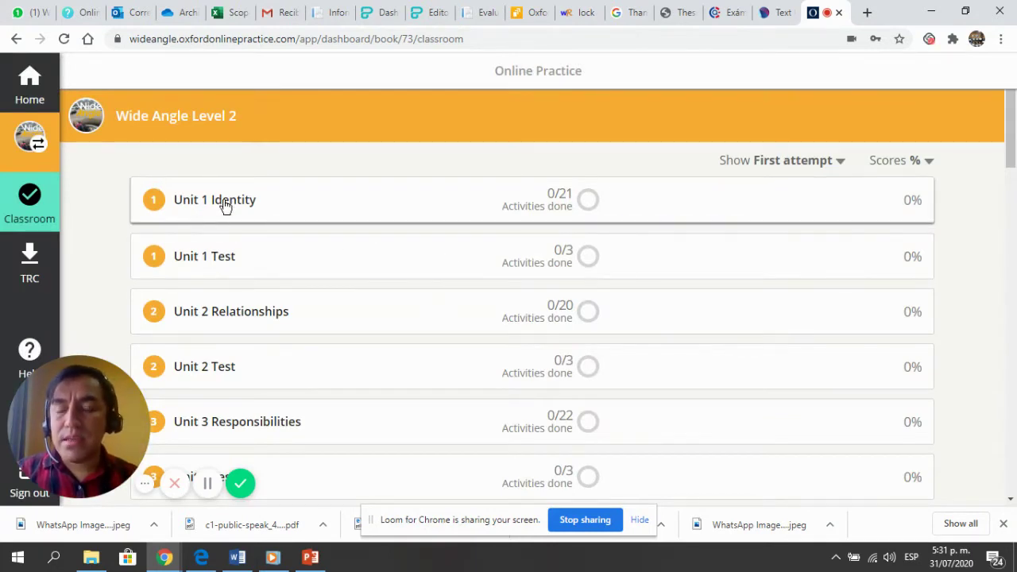
left_click(226, 205)
scroll(548, 243, "down", 1)
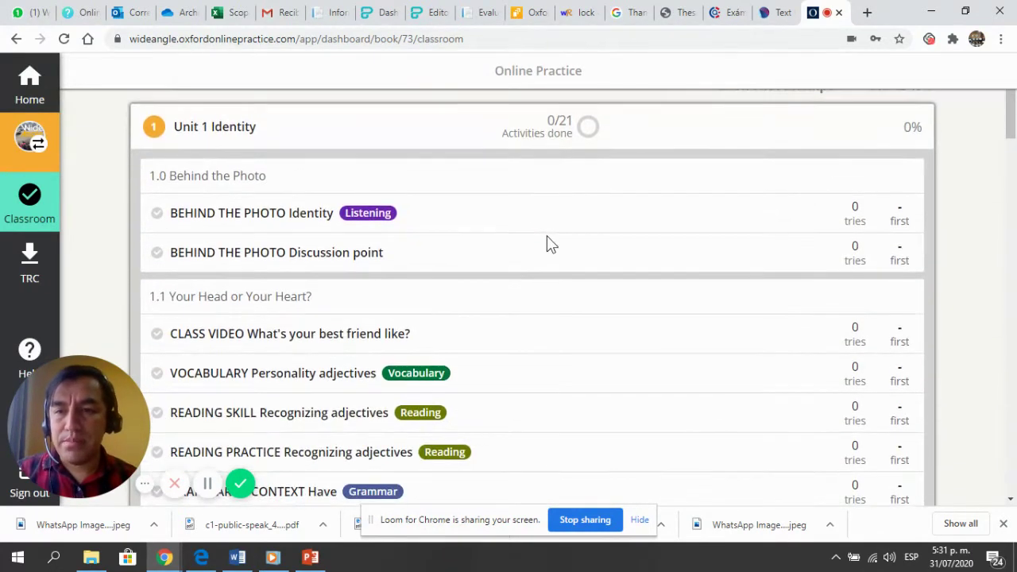
scroll(547, 242, "down", 1)
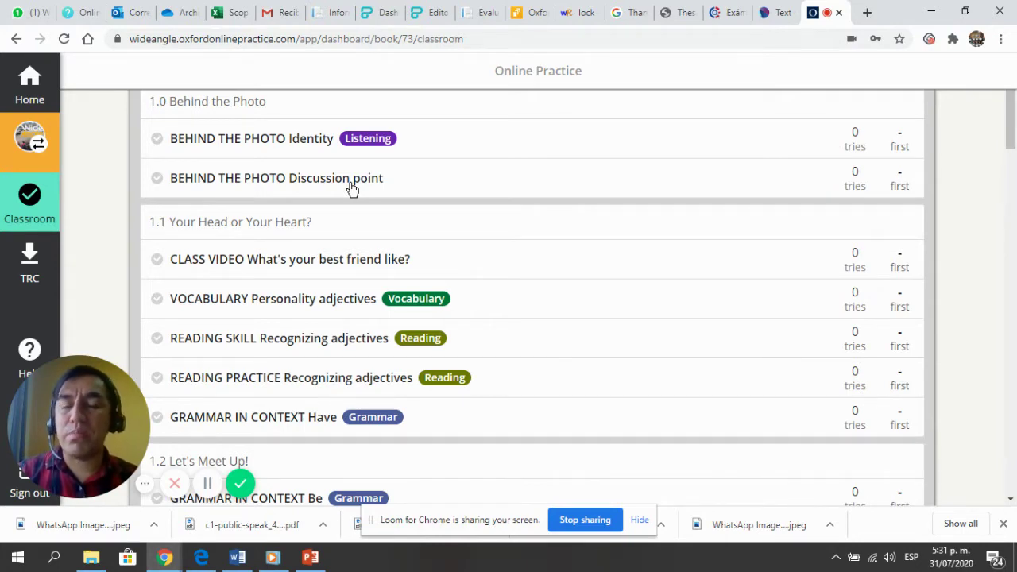
scroll(356, 188, "down", 5)
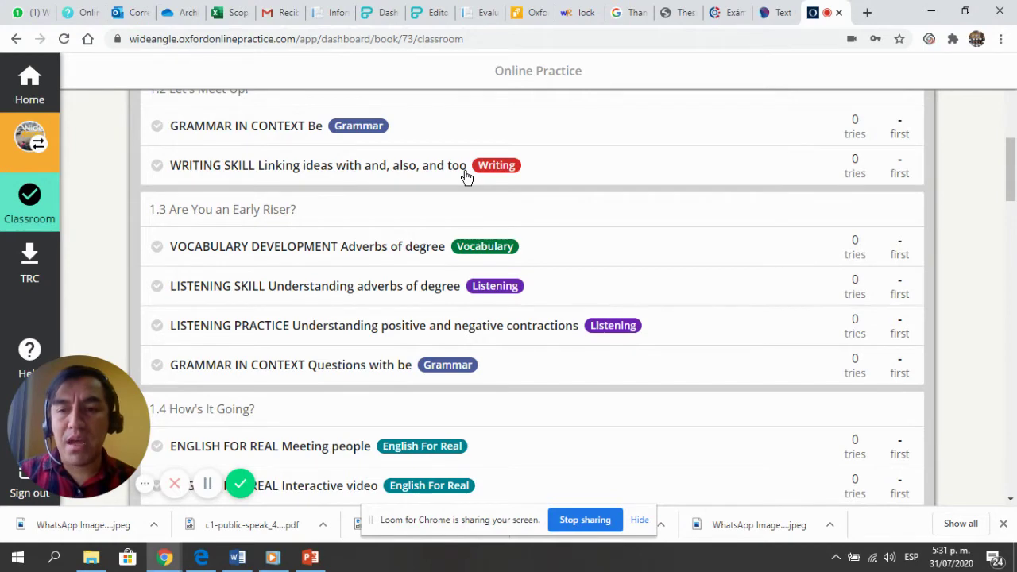
scroll(466, 176, "down", 2)
scroll(467, 177, "down", 1)
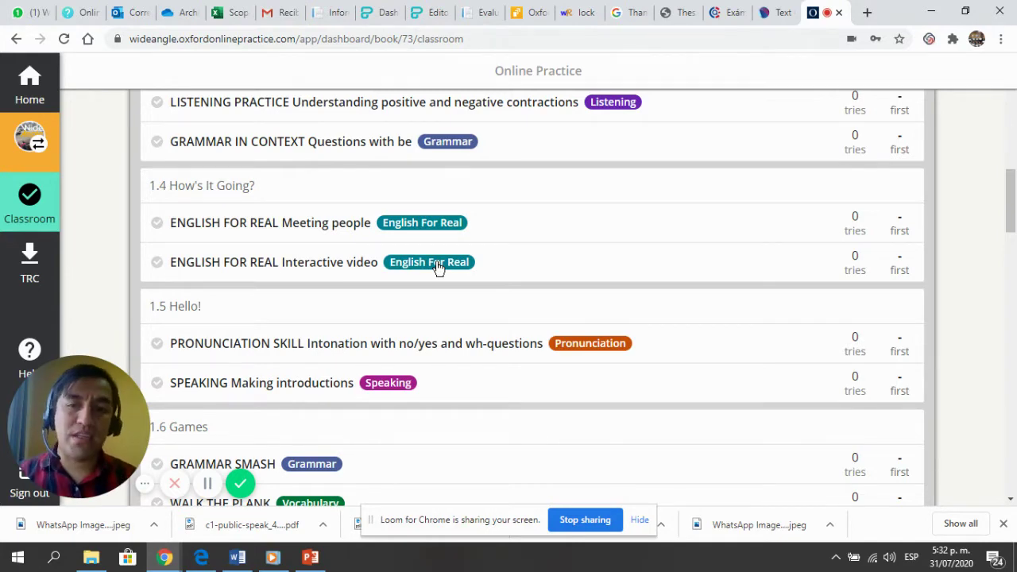
scroll(561, 252, "down", 1)
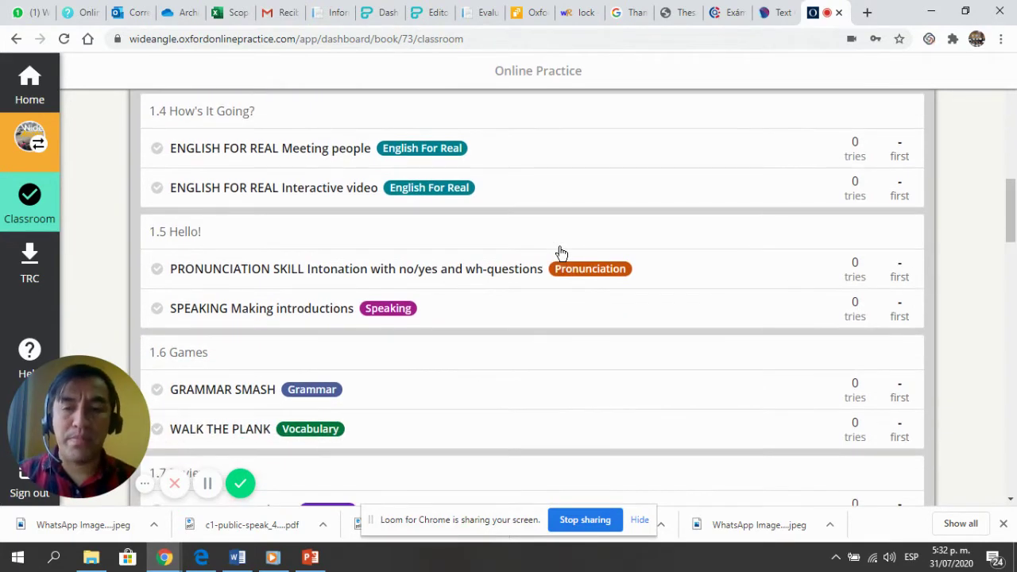
scroll(406, 302, "down", 1)
scroll(379, 291, "down", 2)
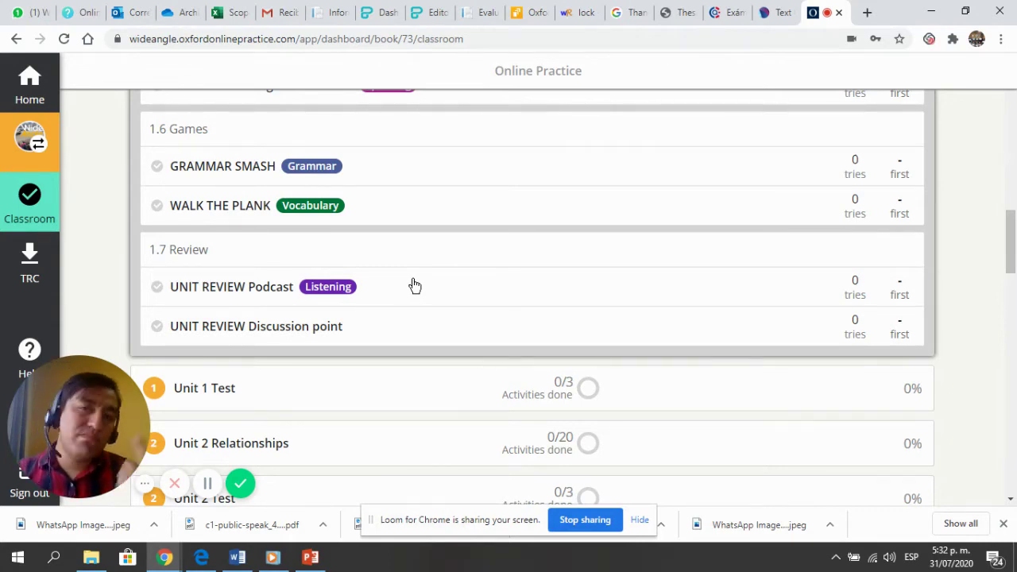
scroll(437, 262, "up", 10)
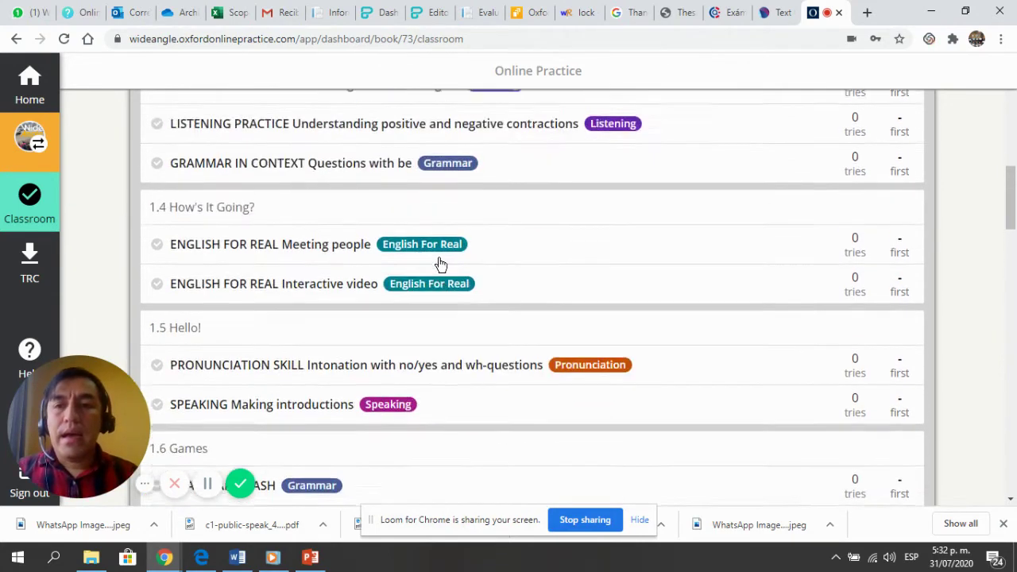
scroll(438, 265, "up", 3)
scroll(326, 266, "down", 1)
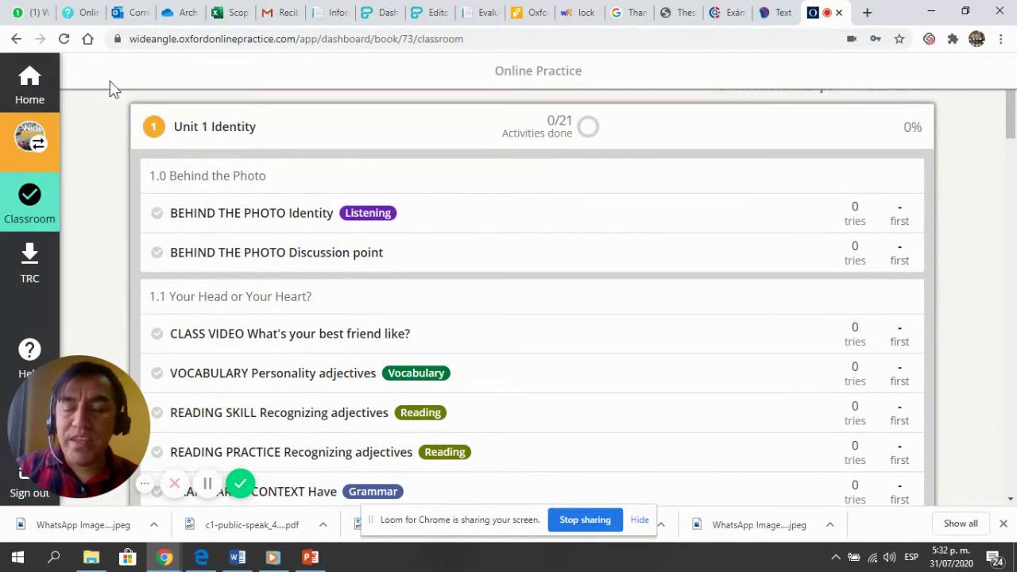
Return to the course dashboard and open the SM A2 JUNE JUEVES class under Wide Angle Level 2.
left_click(34, 89)
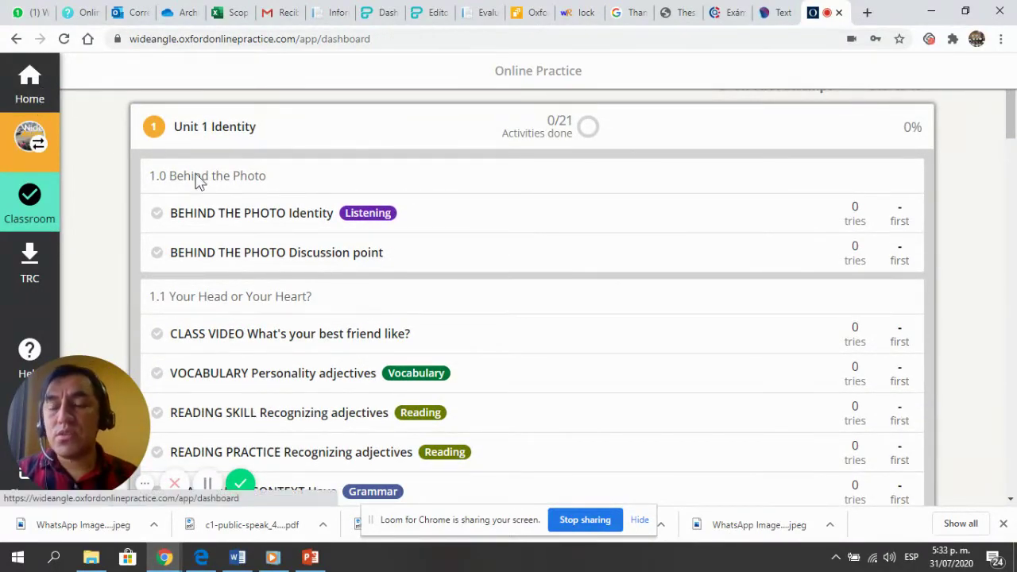
scroll(391, 242, "up", 1)
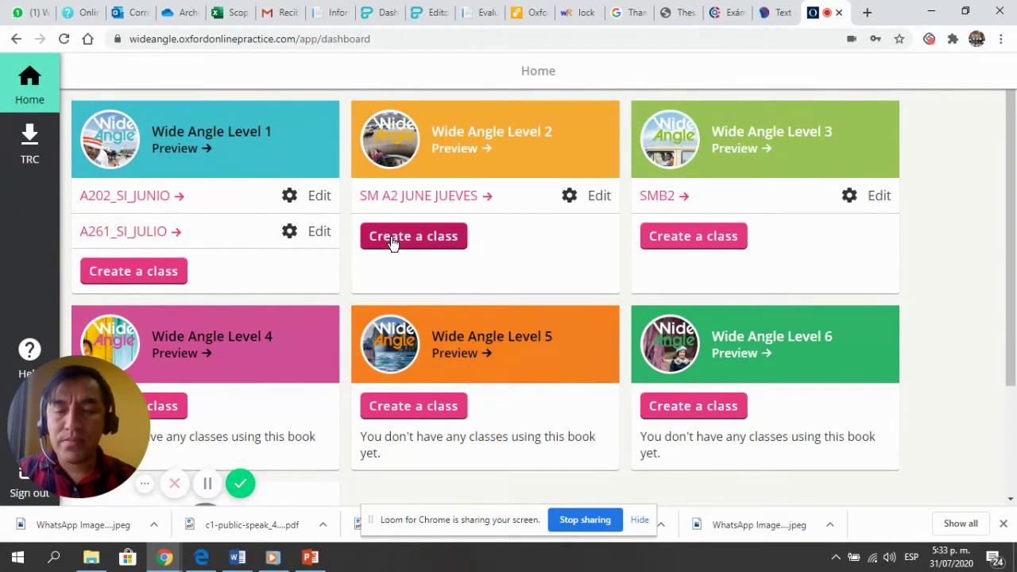
left_click(406, 196)
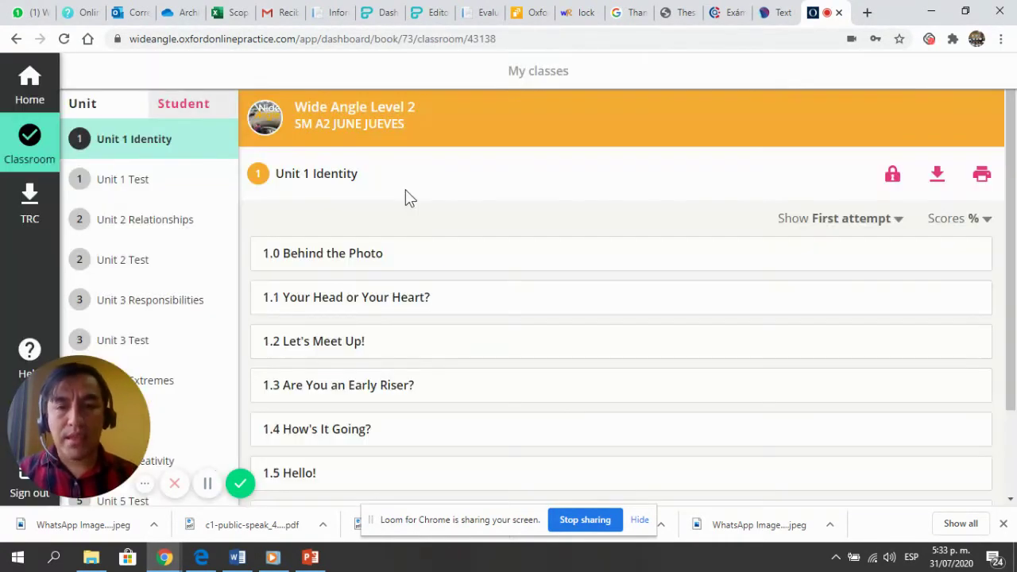
scroll(412, 243, "down", 1)
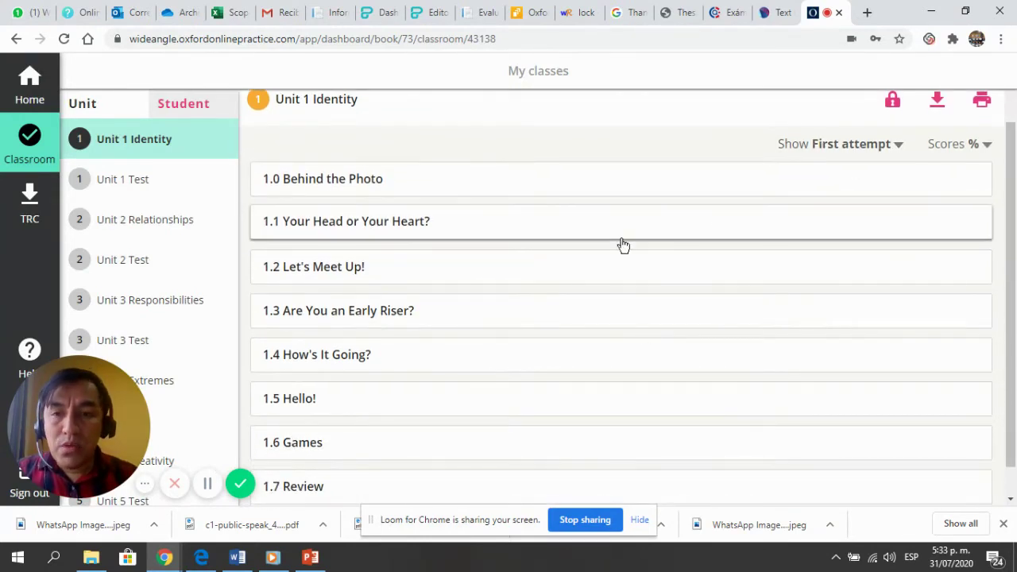
left_click(893, 102)
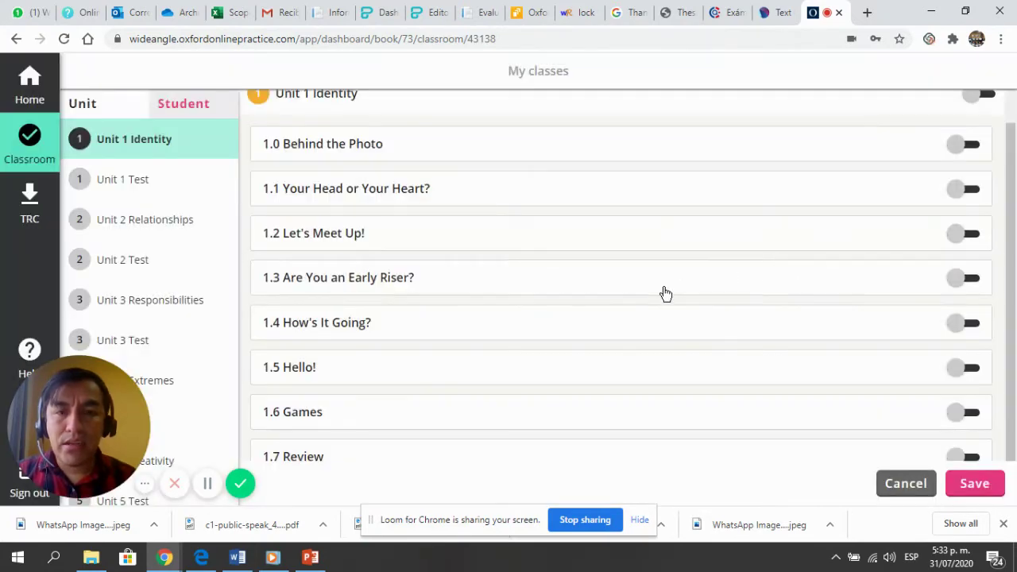
scroll(662, 293, "down", 1)
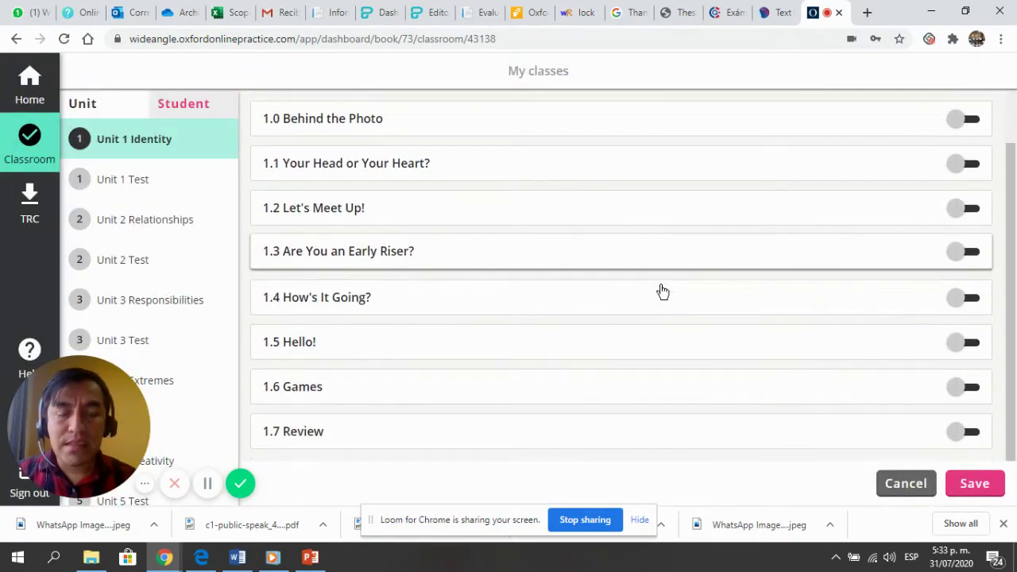
scroll(666, 294, "up", 1)
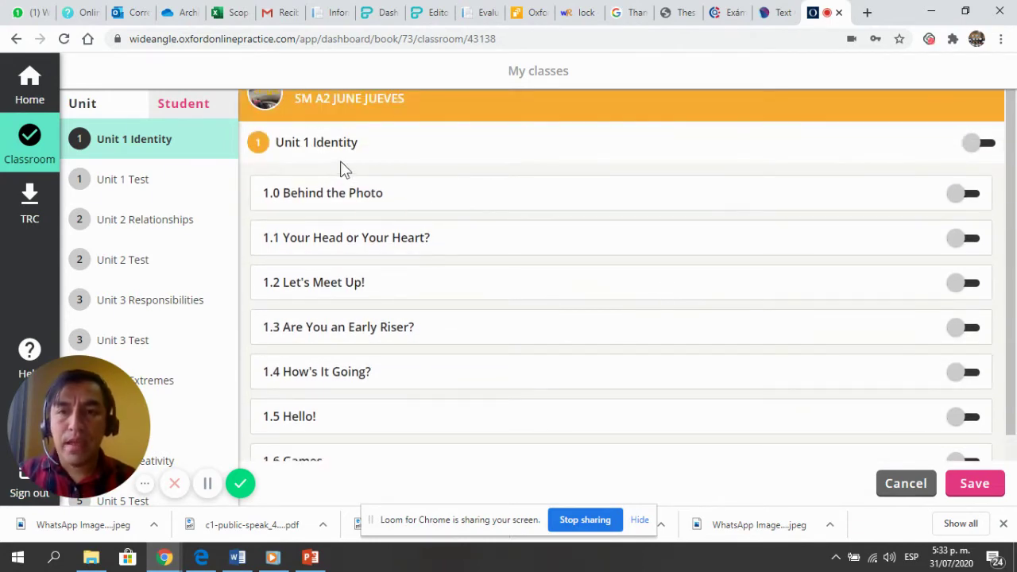
left_click(348, 197)
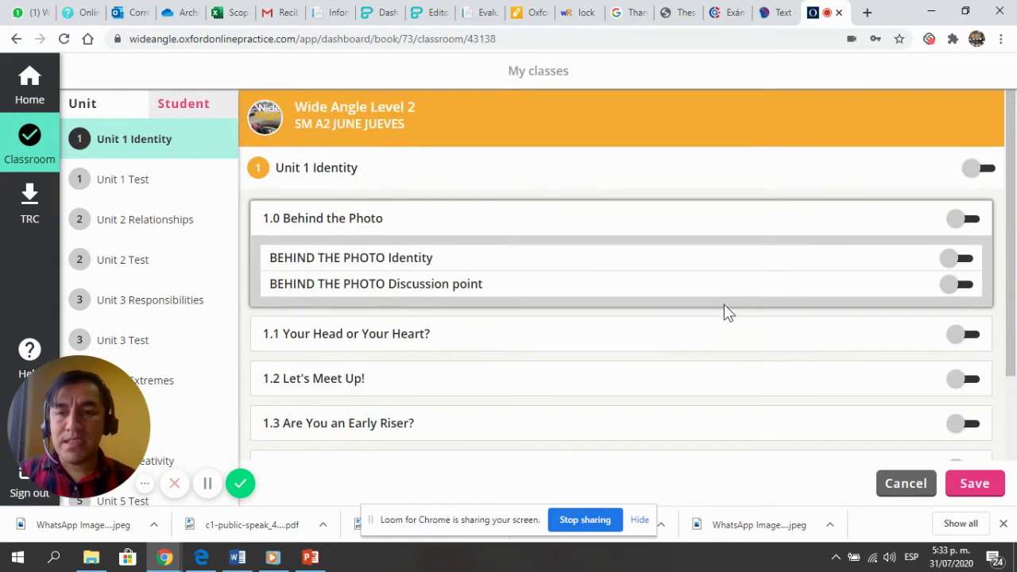
left_click(965, 286)
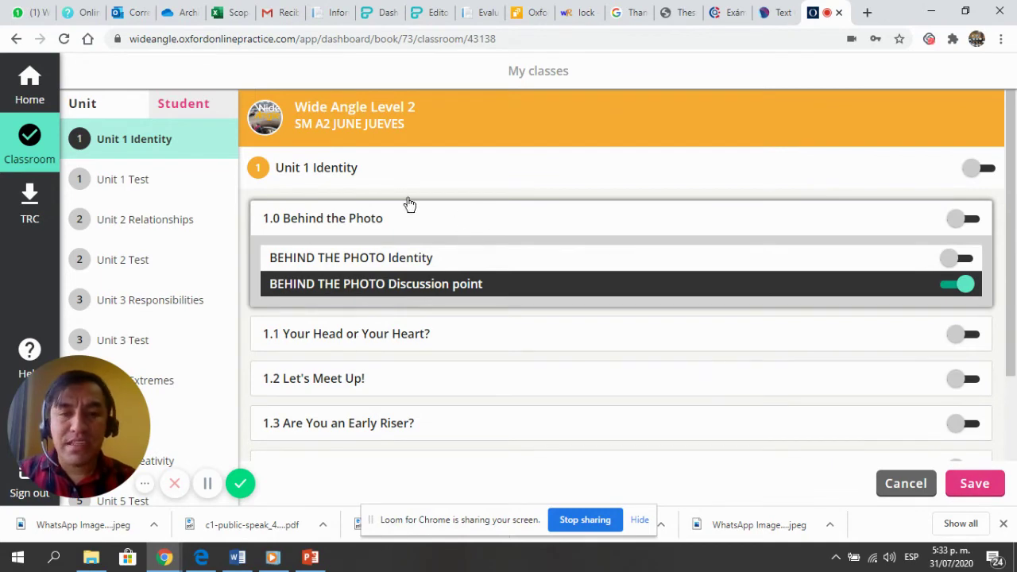
scroll(876, 363, "down", 1)
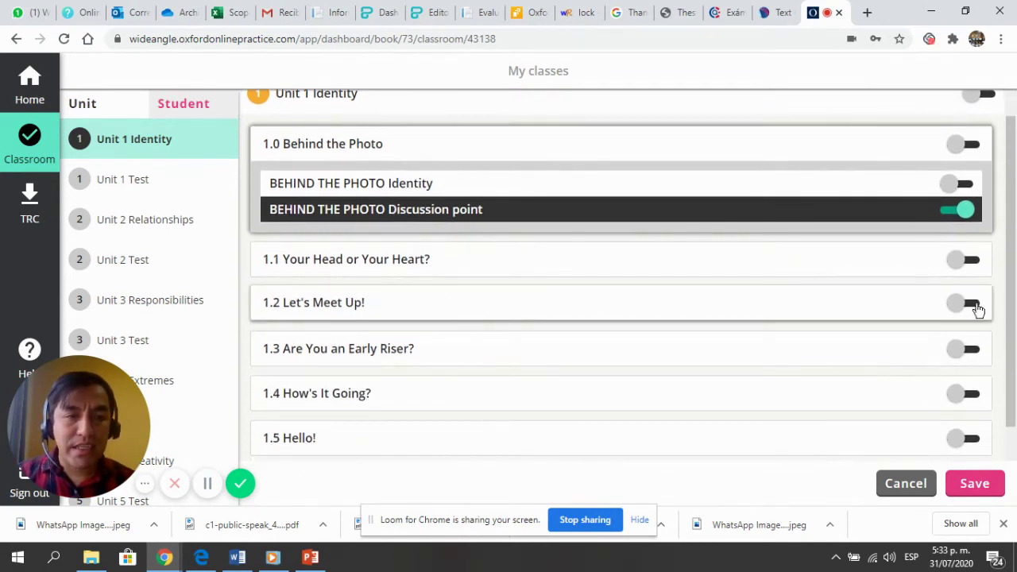
left_click(973, 307)
left_click(971, 347)
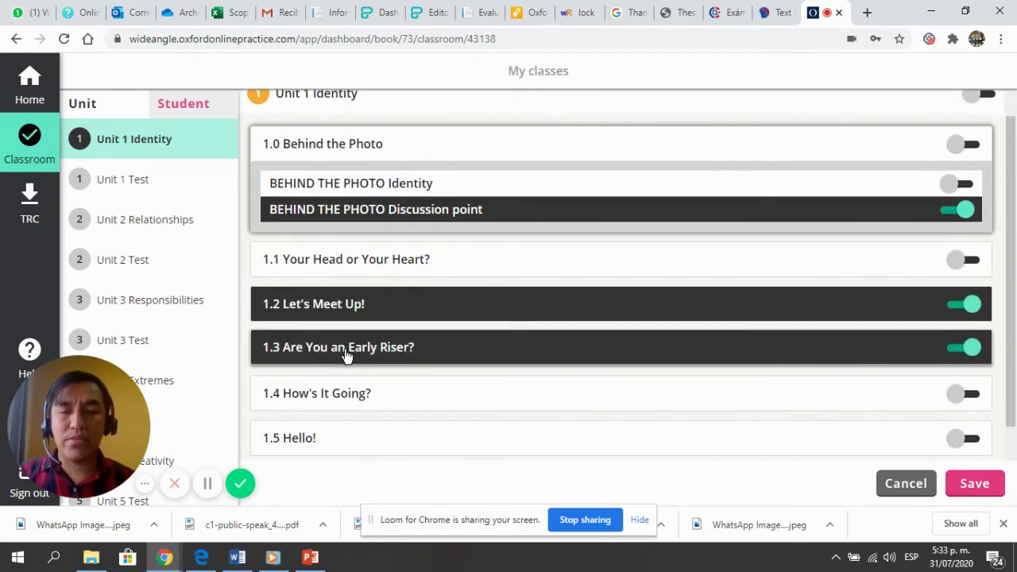
left_click(120, 220)
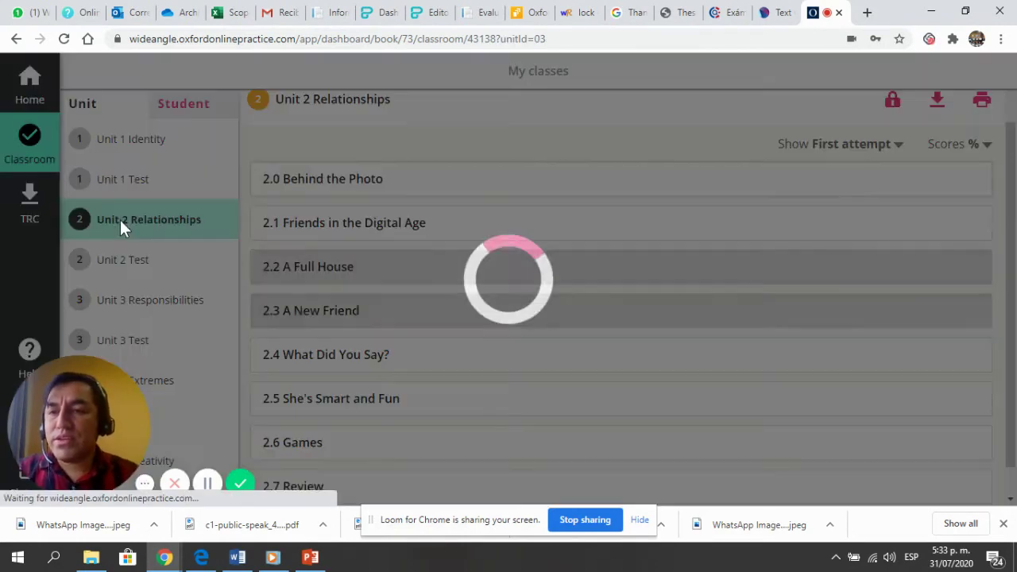
left_click(116, 139)
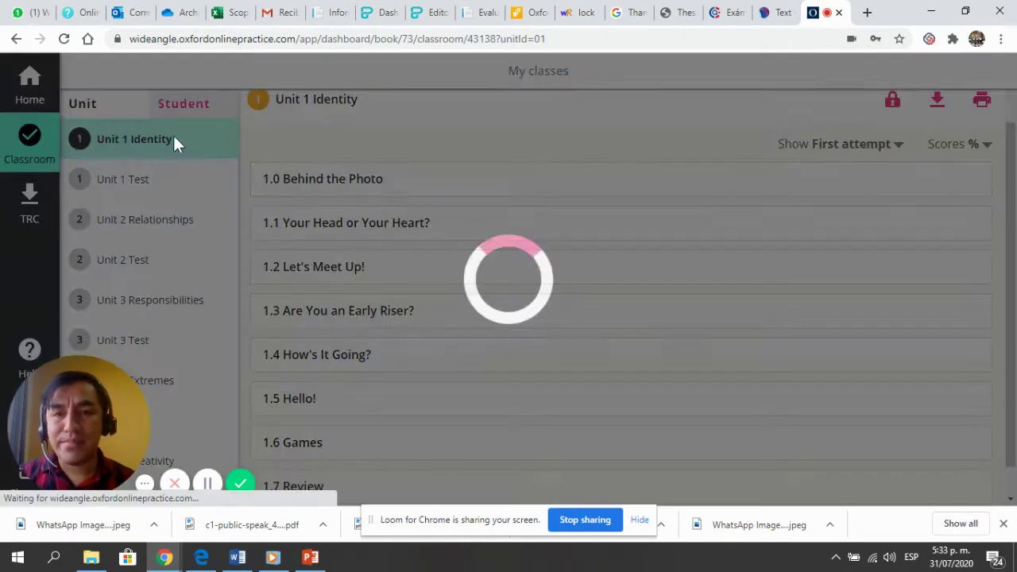
Lock the BEHIND THE PHOTO Discussion point activity in section 1.0 of Unit 1 Identity and save the change.
left_click(892, 100)
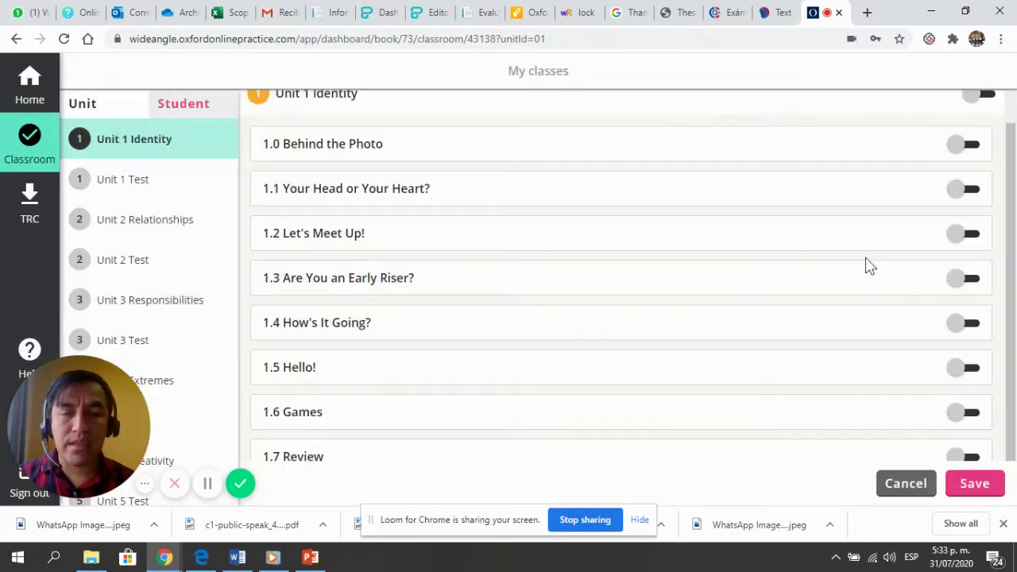
left_click(551, 153)
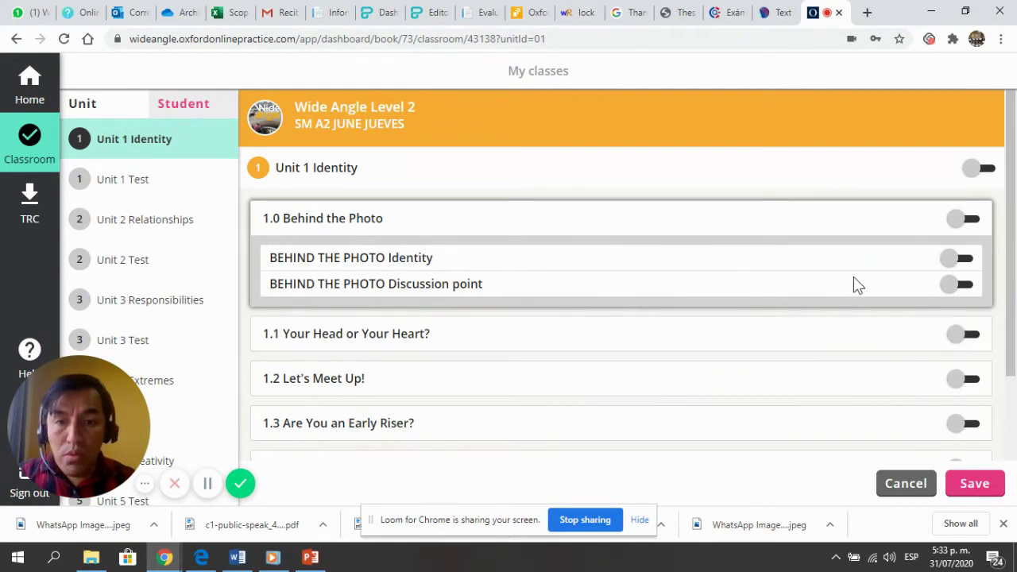
left_click(960, 287)
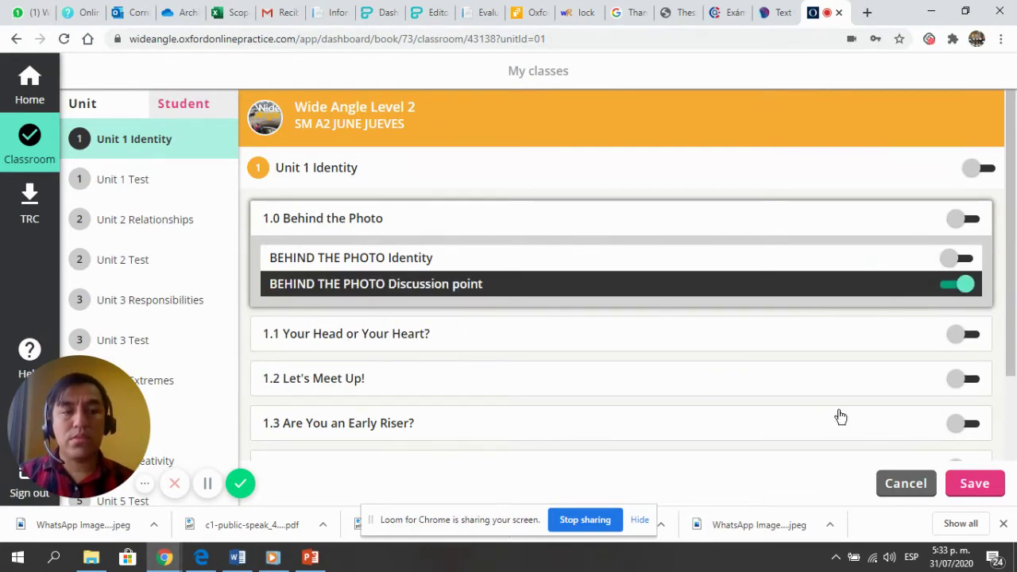
left_click(973, 482)
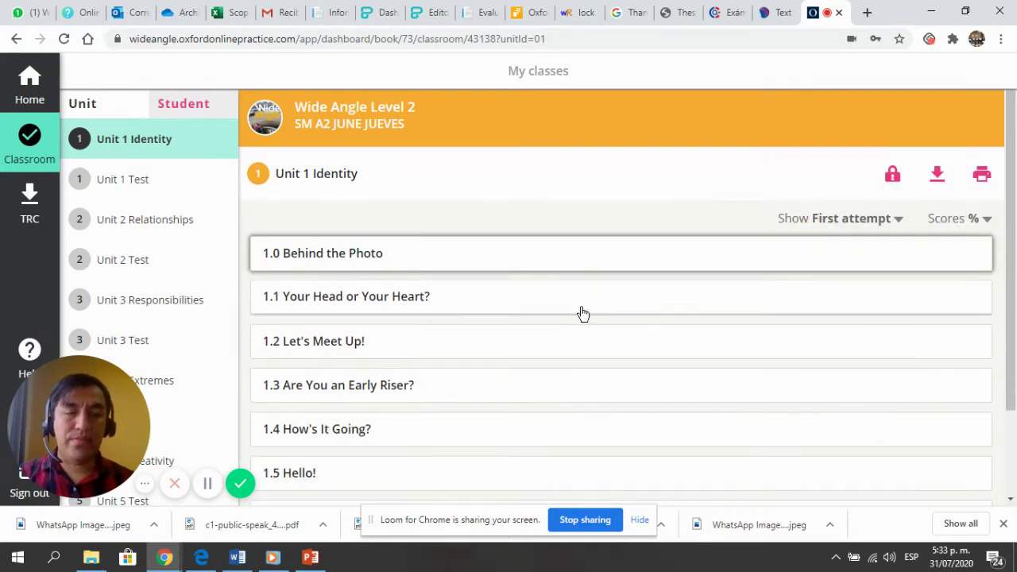
Lock the WRITING SKILL Linking ideas with and, also, and too activity in section 1.2 Let's Meet Up! and save the change.
left_click(893, 173)
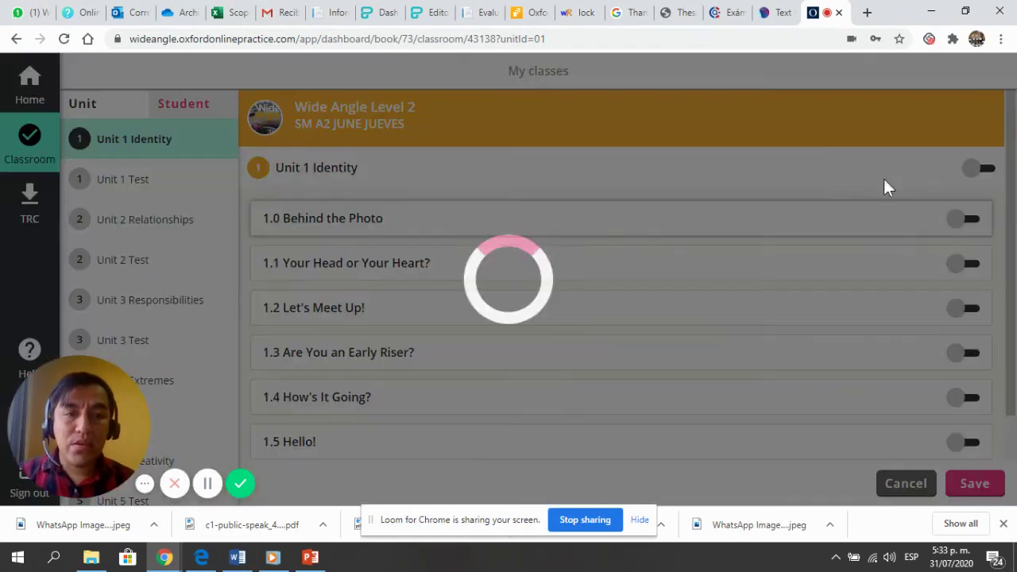
scroll(588, 264, "down", 1)
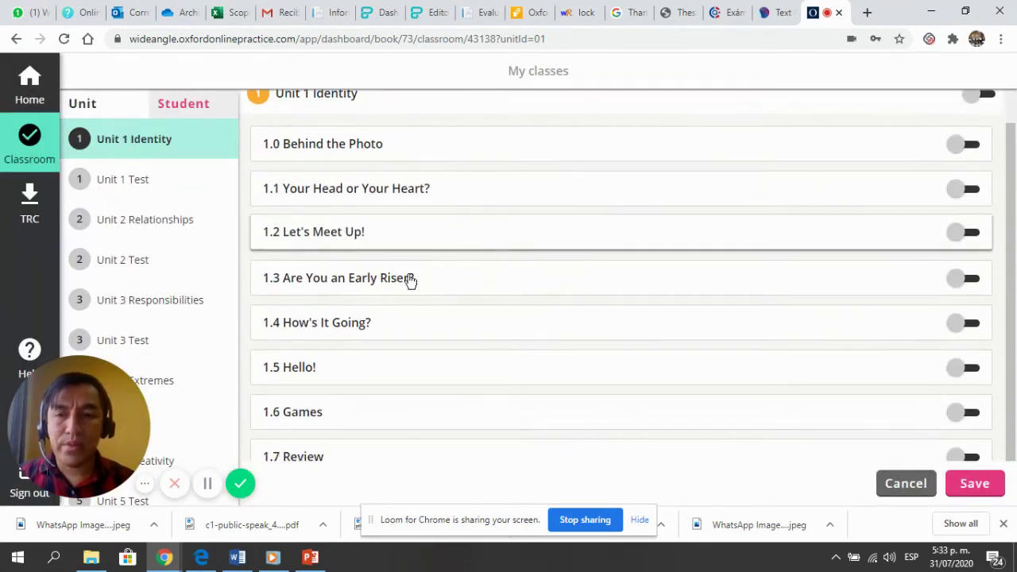
left_click(338, 245)
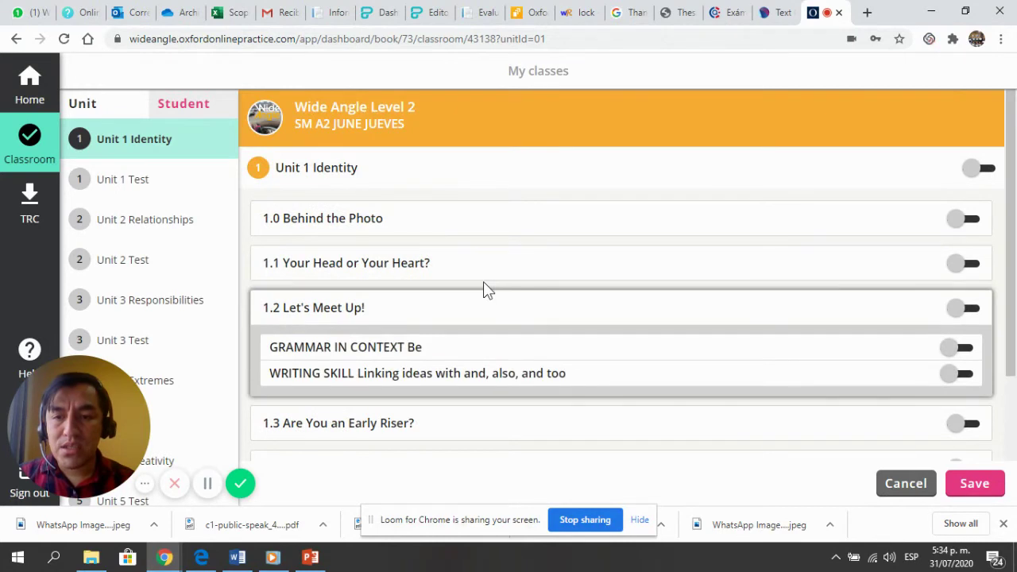
scroll(483, 282, "down", 1)
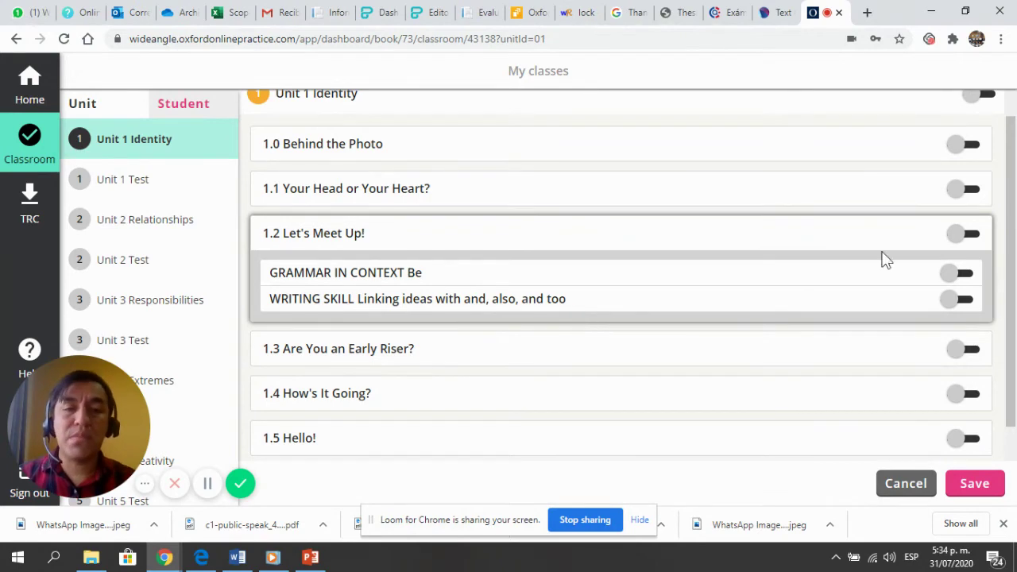
left_click(962, 298)
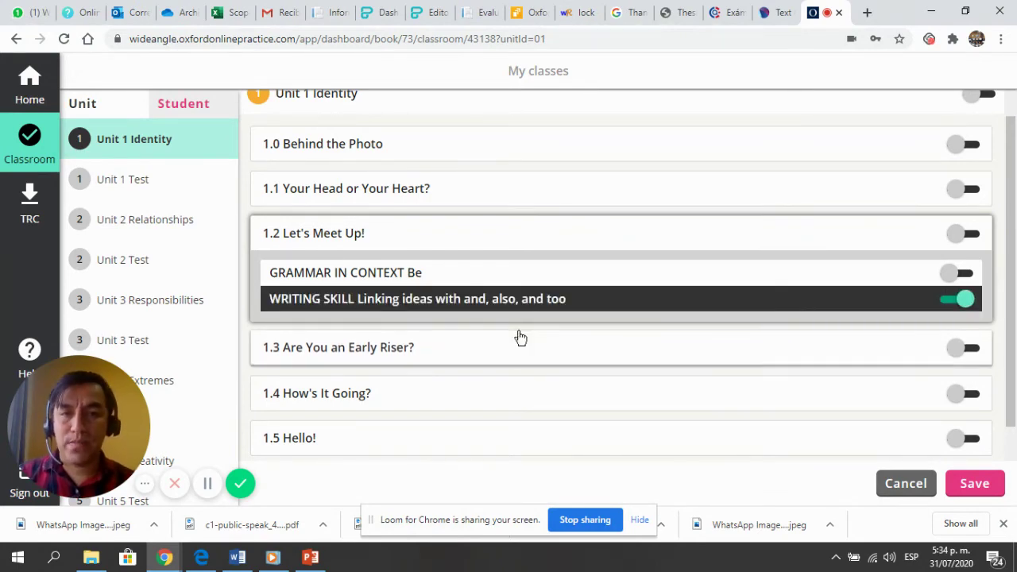
left_click(972, 484)
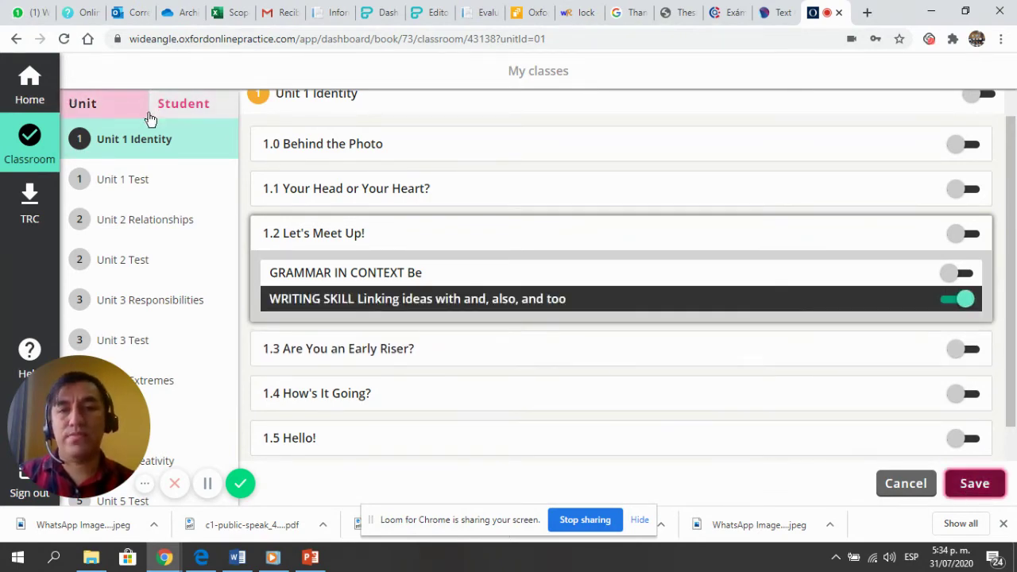
Expand section 1.4 How's It Going? and review the English For Real activities for the class.
scroll(473, 282, "down", 1)
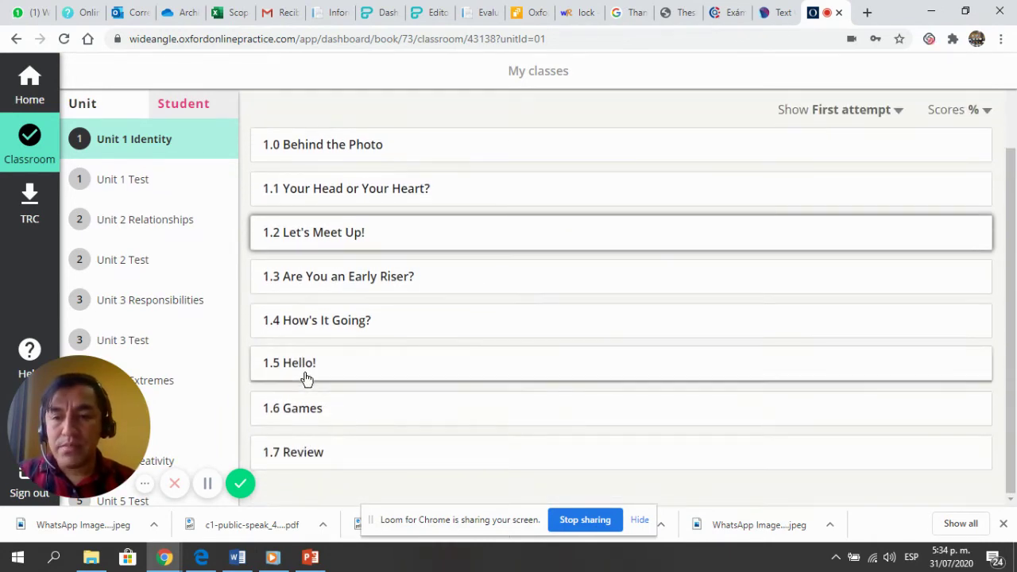
left_click(314, 322)
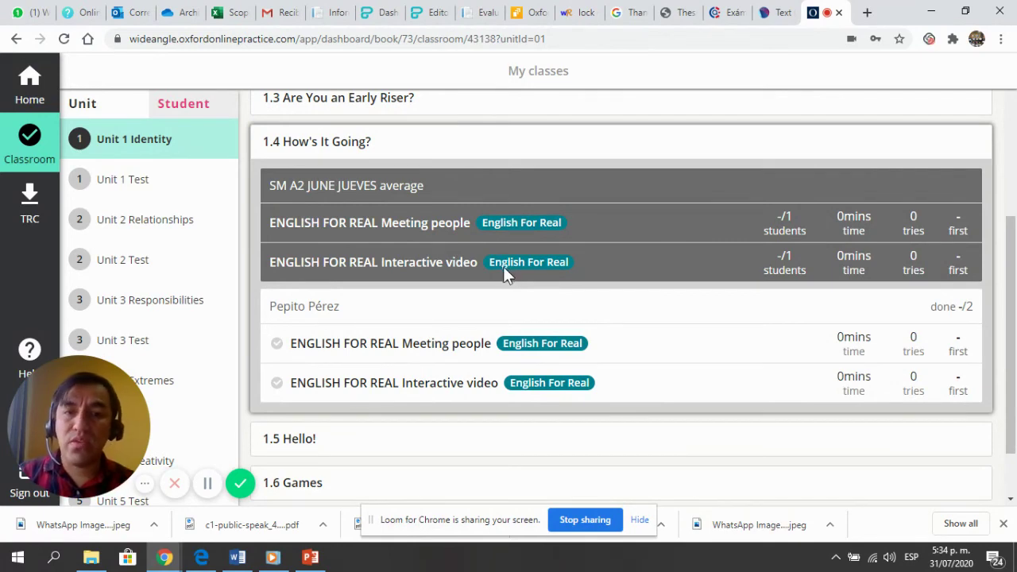
scroll(512, 268, "up", 1)
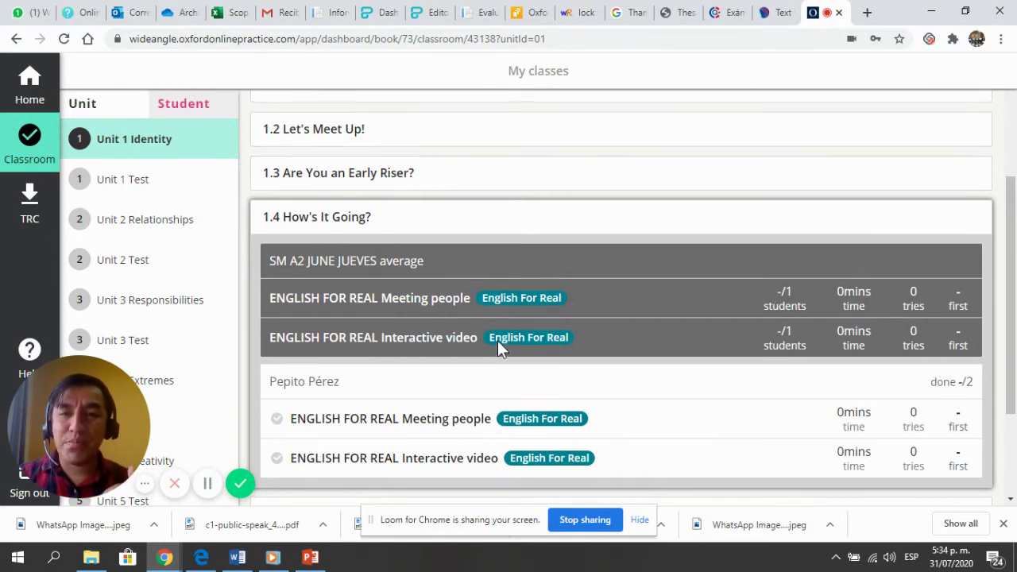
Lock the ENGLISH FOR REAL Interactive video activity in section 1.4 How's It Going? and save the change.
scroll(498, 341, "up", 3)
left_click(893, 177)
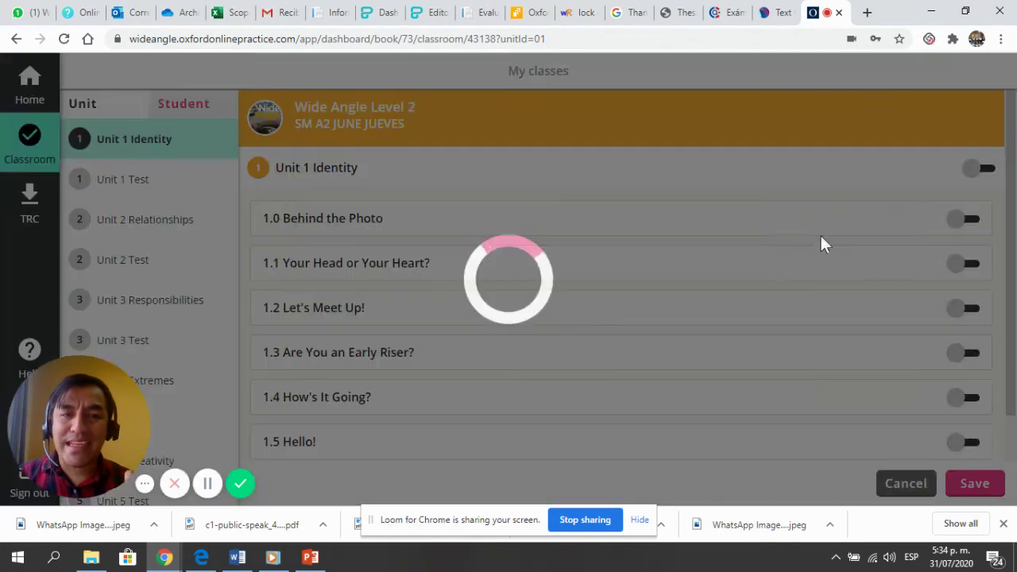
scroll(445, 362, "down", 2)
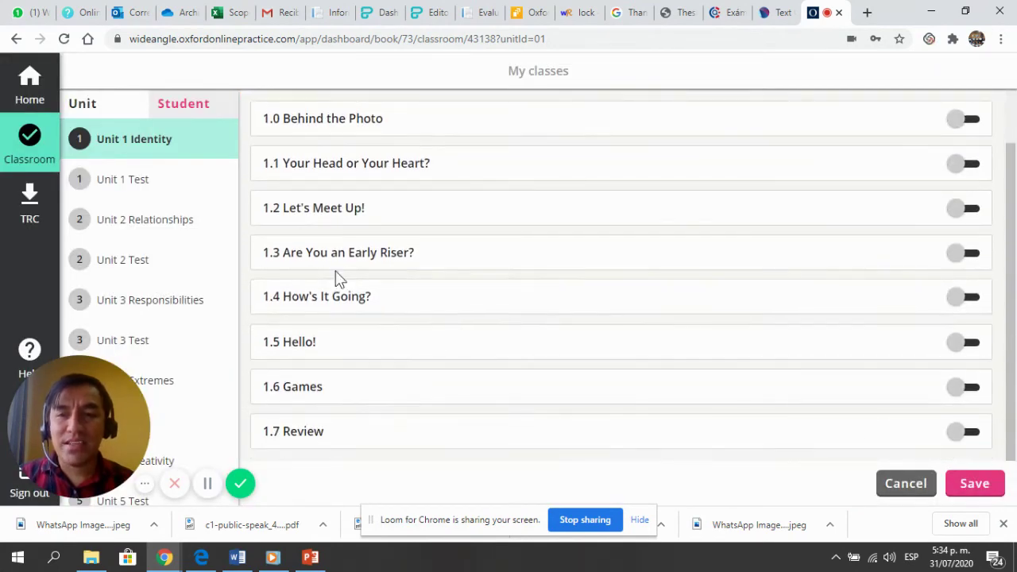
left_click(338, 311)
scroll(531, 330, "down", 1)
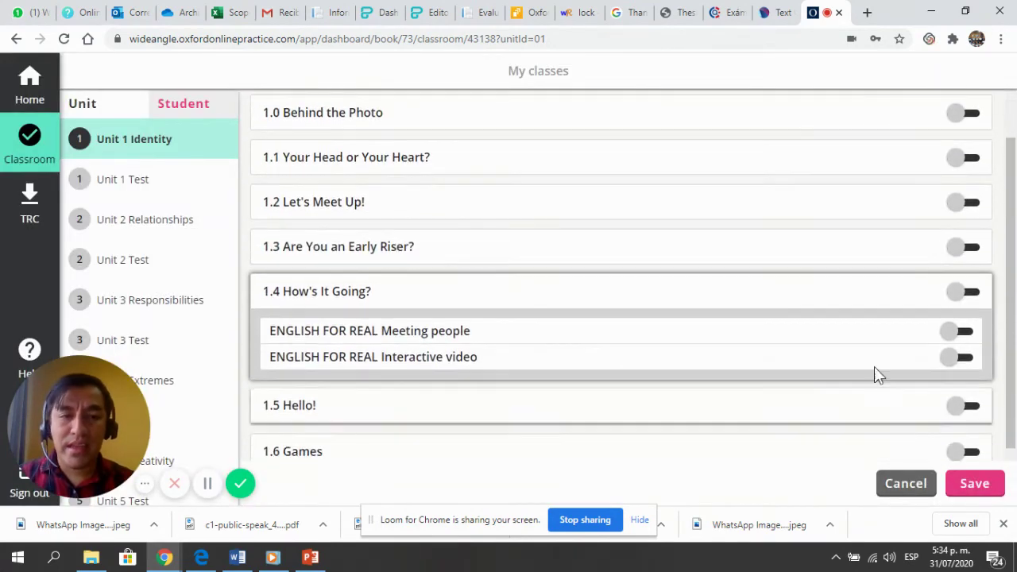
left_click(963, 358)
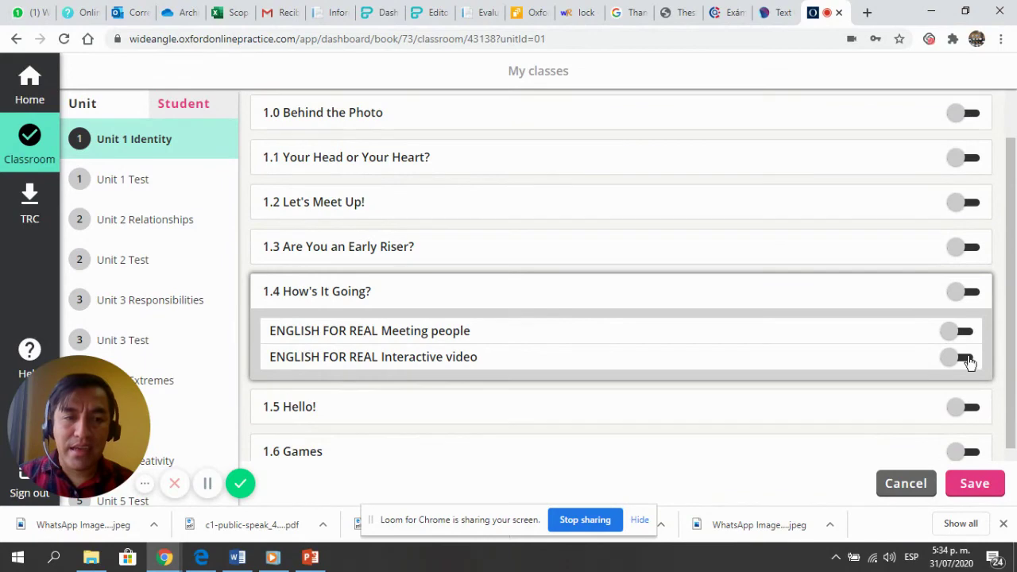
left_click(973, 482)
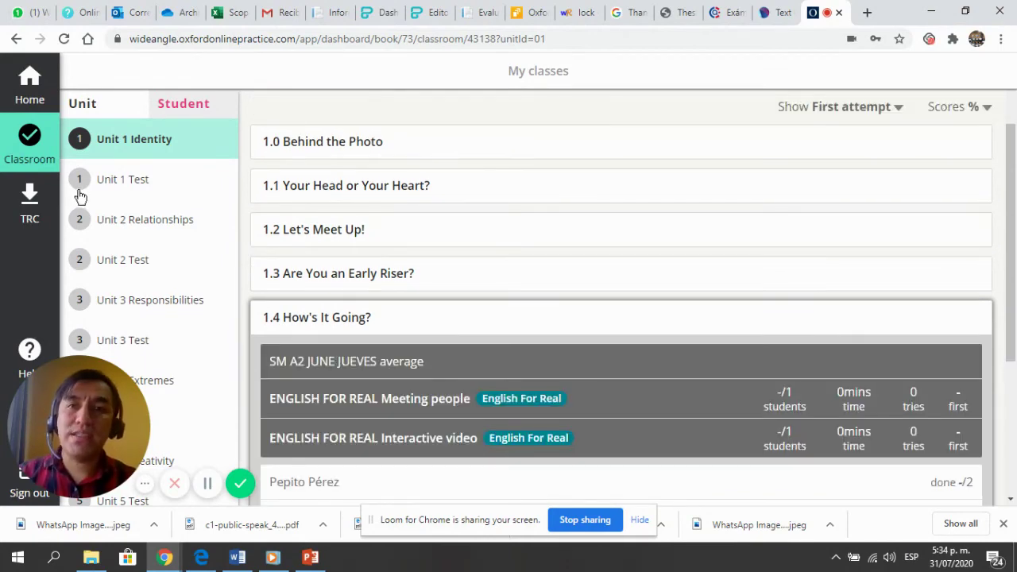